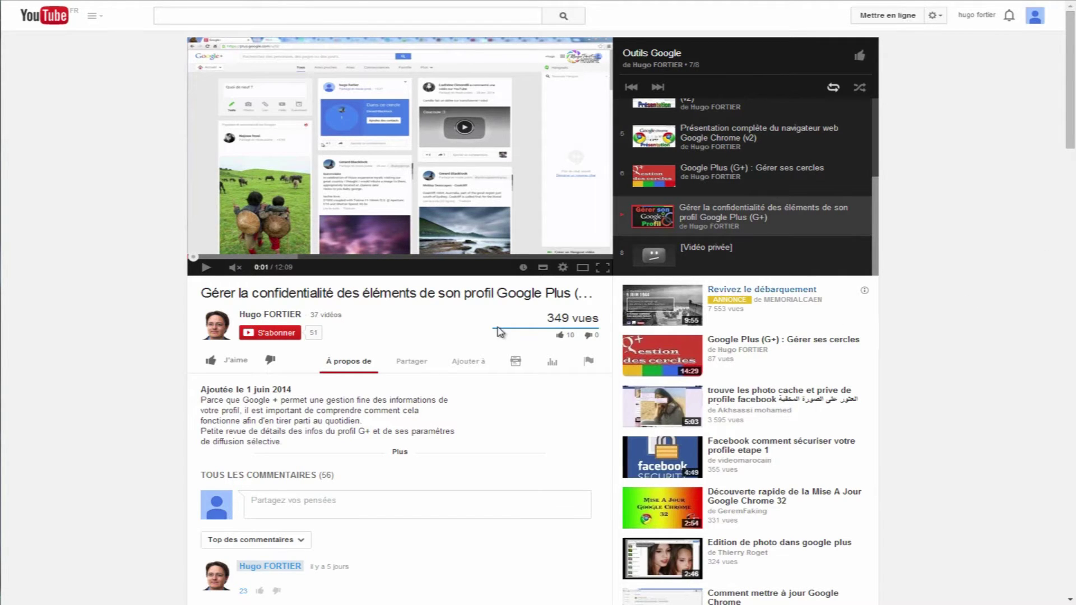
Open the video's sharing options, add a start time to the share link, and select the whole link
click(411, 361)
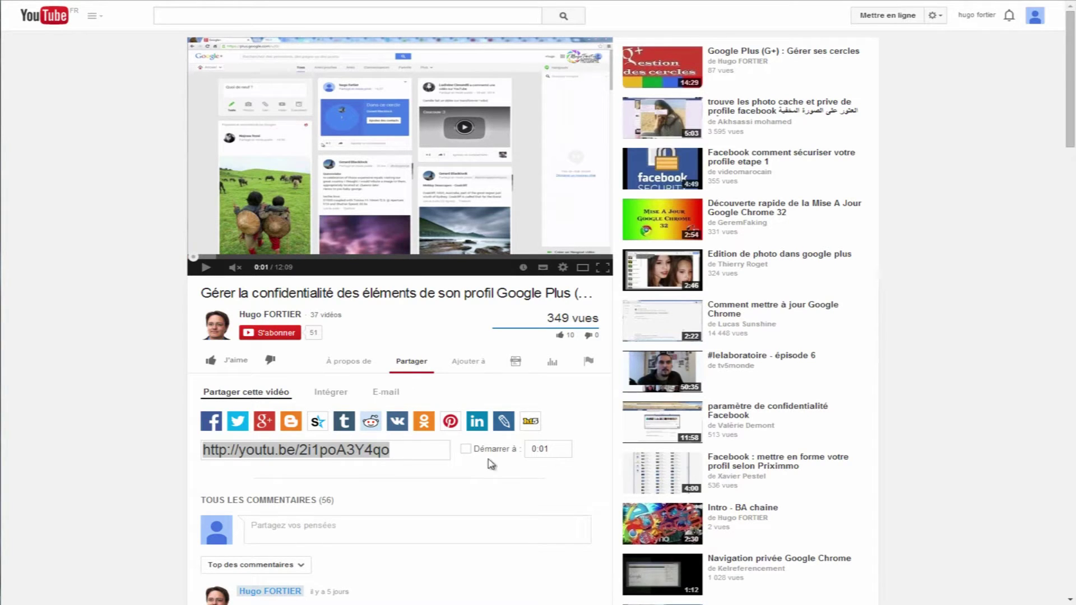
click(467, 454)
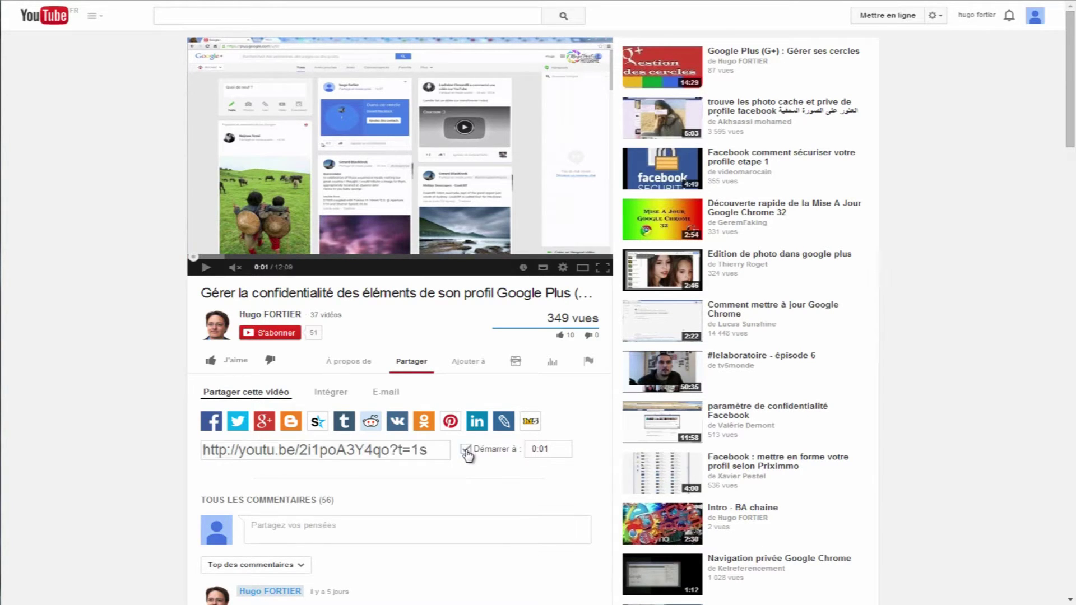
drag(437, 452, 395, 447)
click(393, 451)
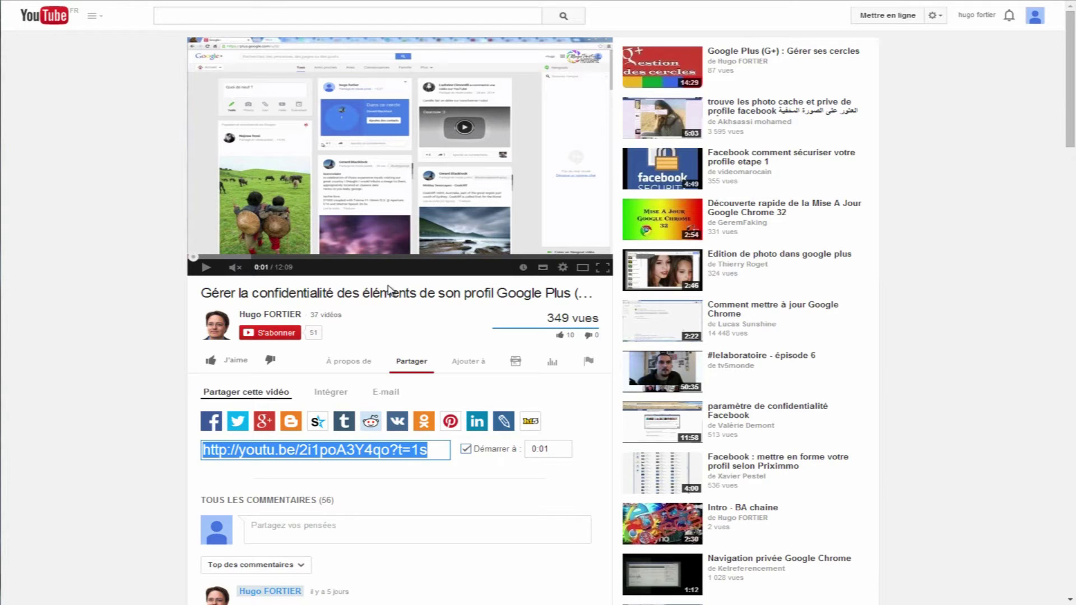
Move the video to 4:27 and reapply the share link's start time, with playback continued to 4:32
click(343, 256)
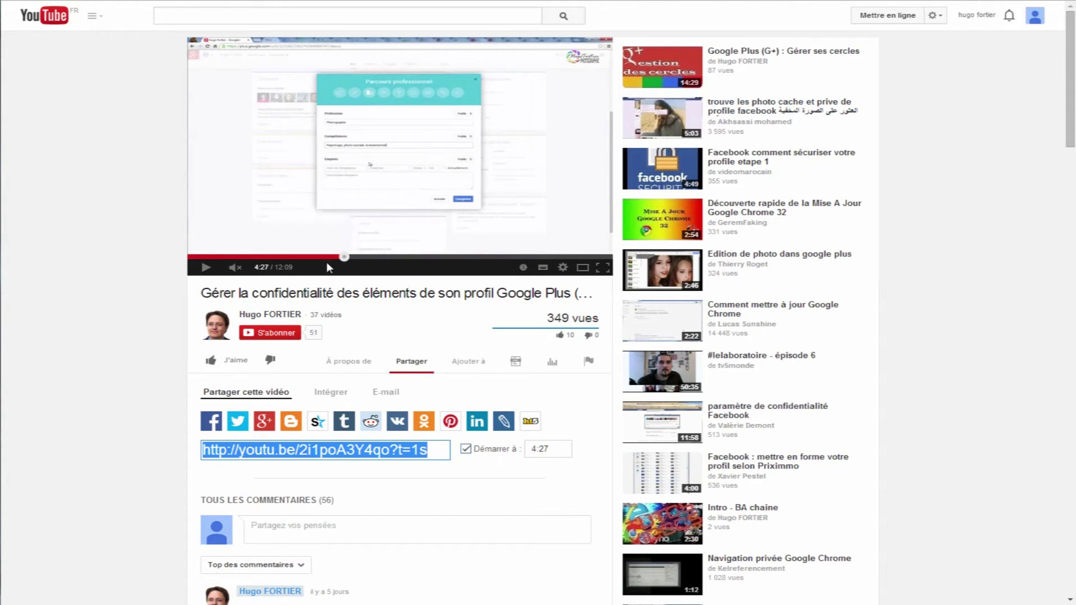
click(465, 450)
click(465, 451)
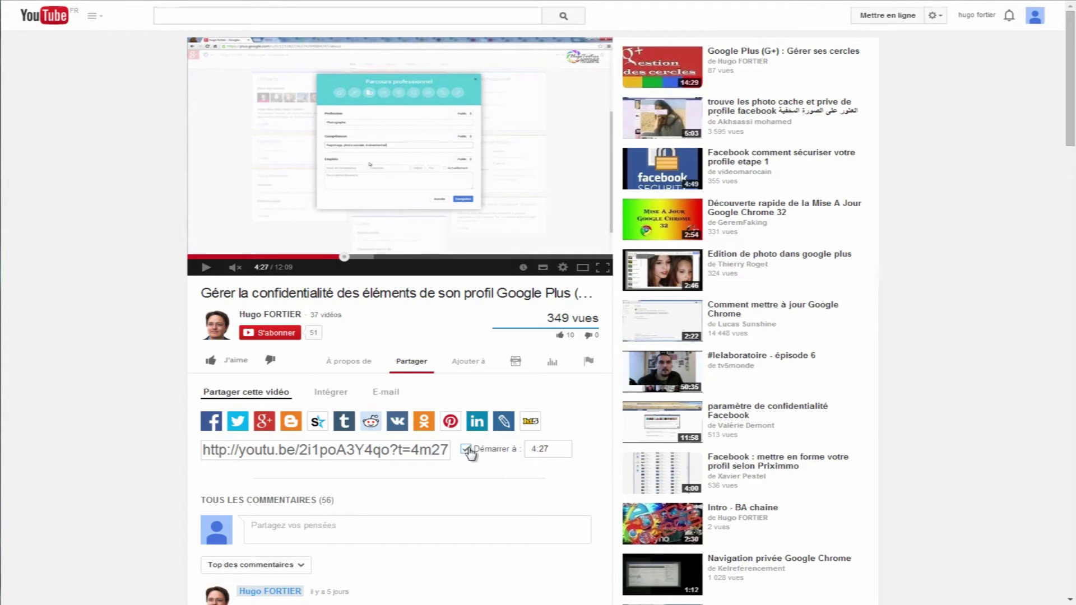
click(206, 269)
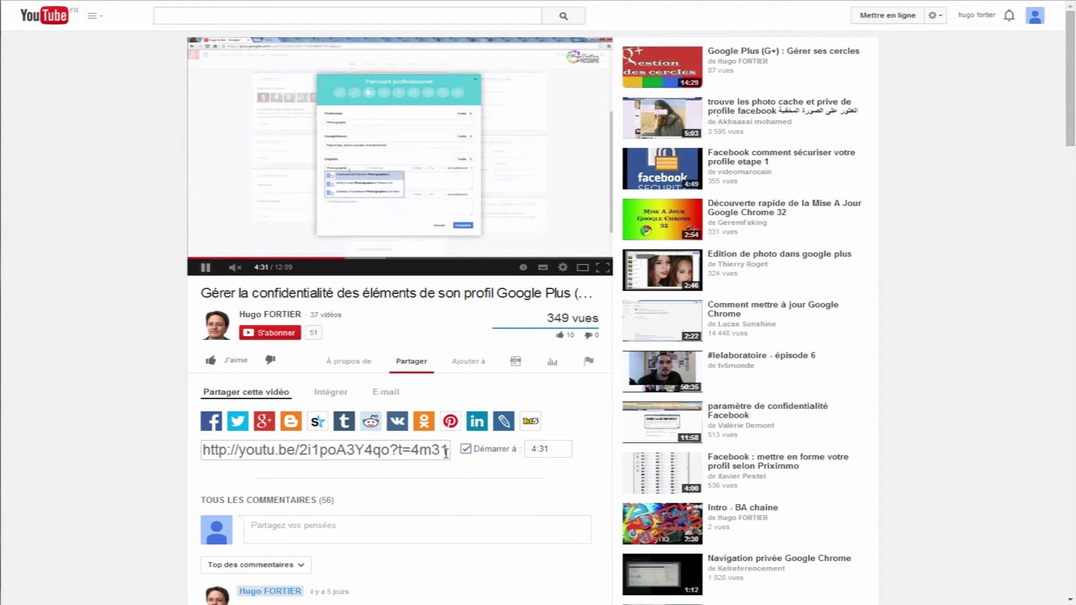
click(206, 268)
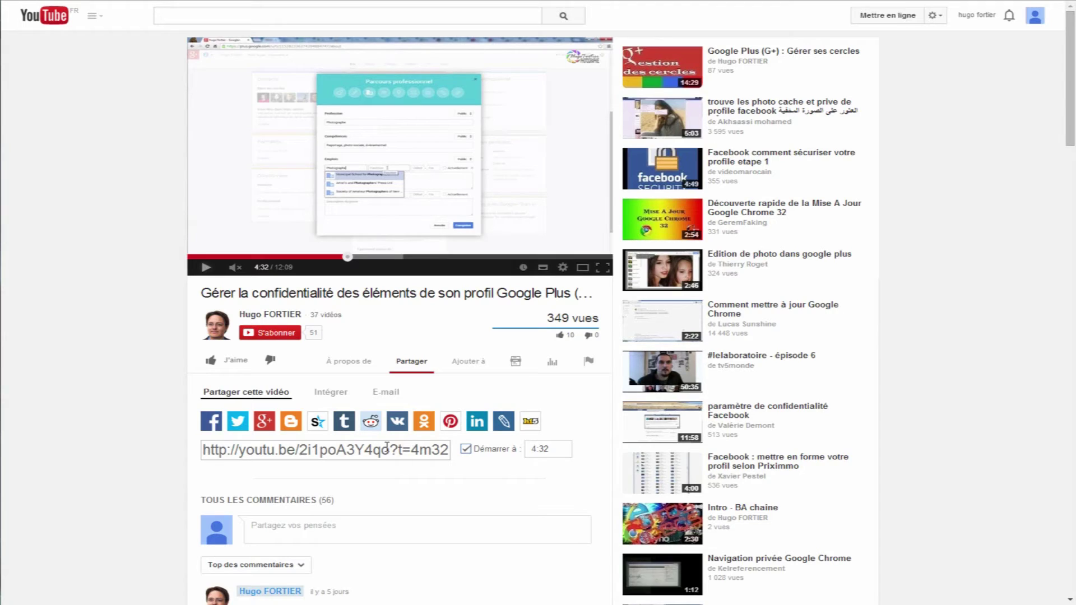
Highlight the share link's base address, followed by its ?t=4m32s start-time parameter
drag(394, 450, 188, 456)
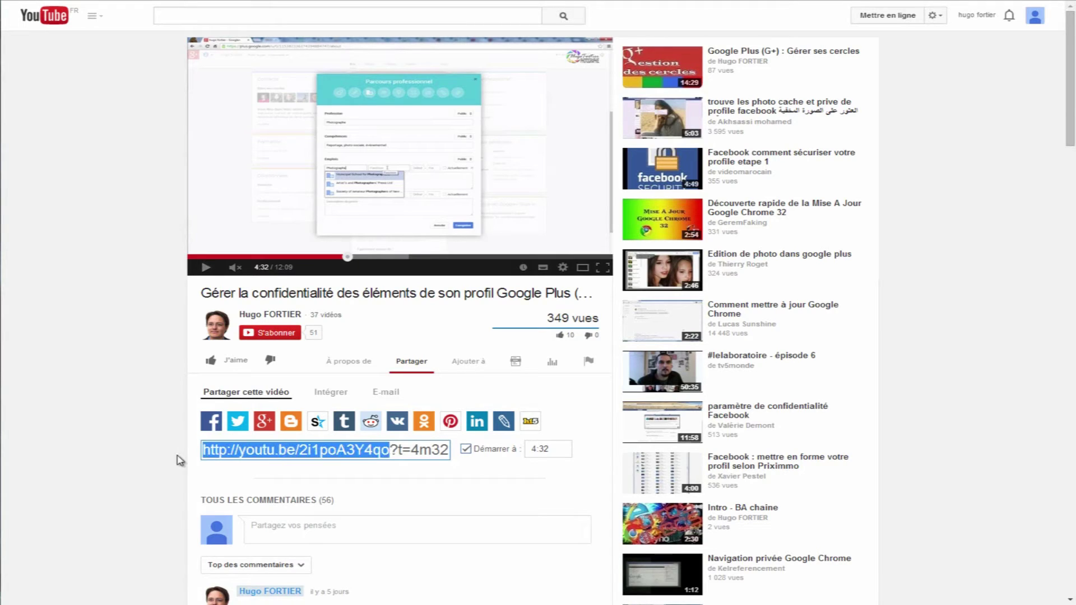
click(392, 453)
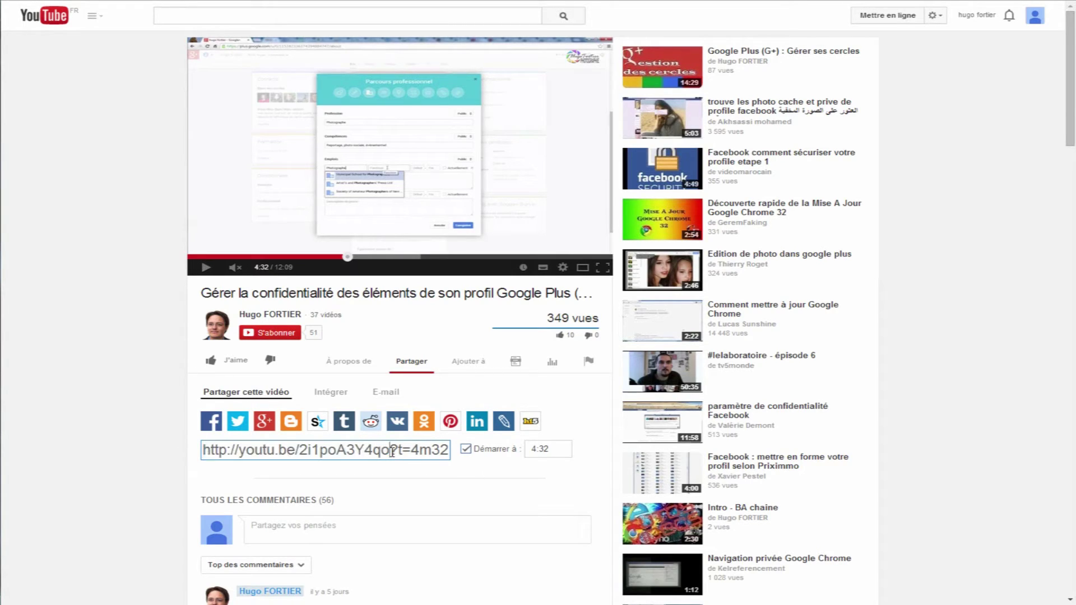
drag(392, 450, 473, 448)
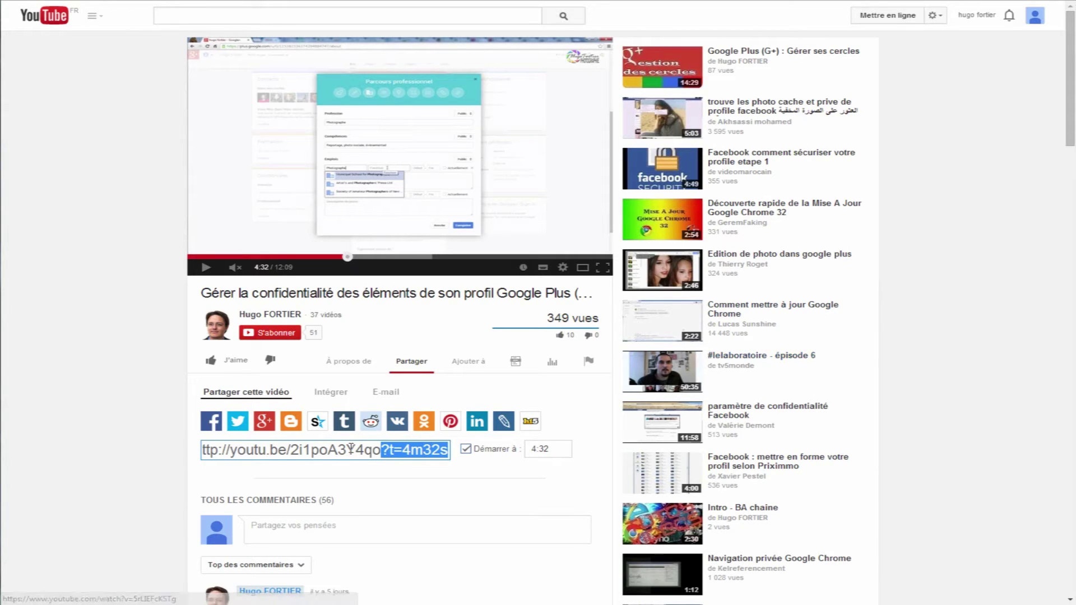
Open the suggested video "Intro - BA chaine" and copy its share link without a start time
click(659, 519)
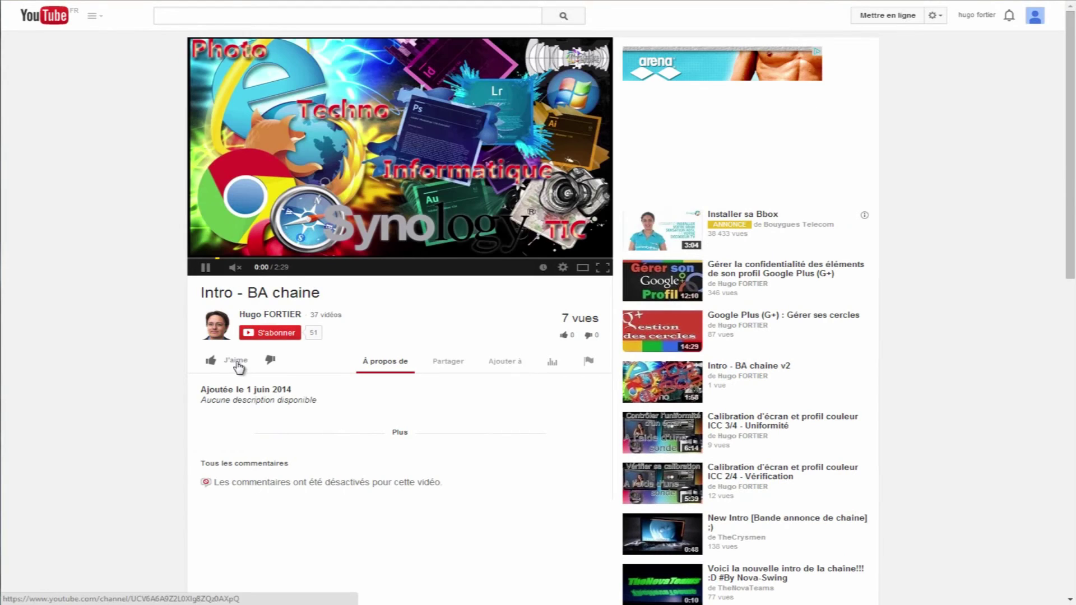
click(448, 363)
key(ctrl+c)
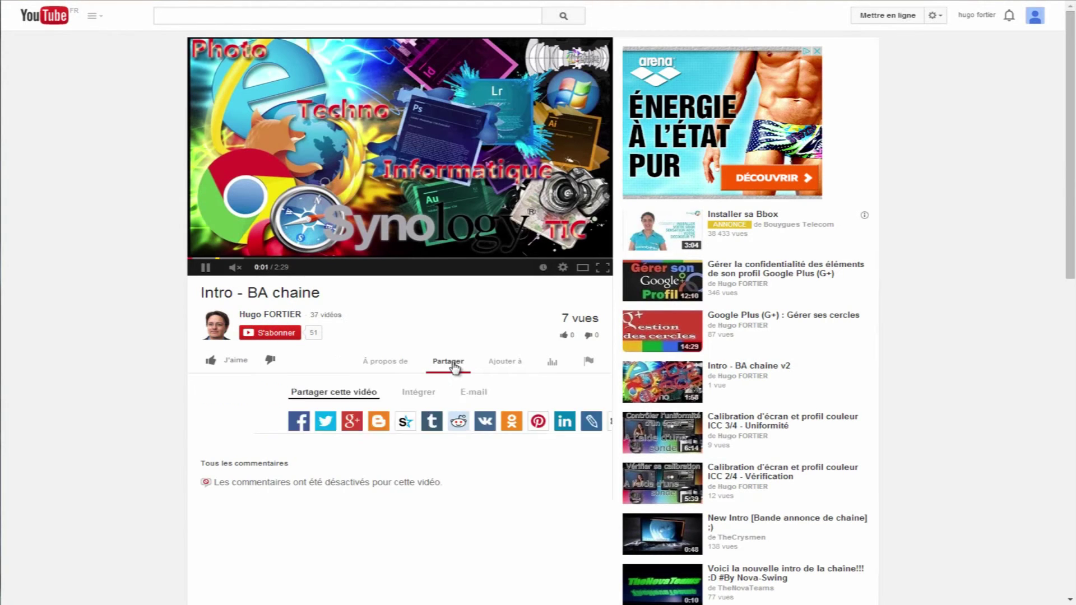
drag(421, 449, 101, 451)
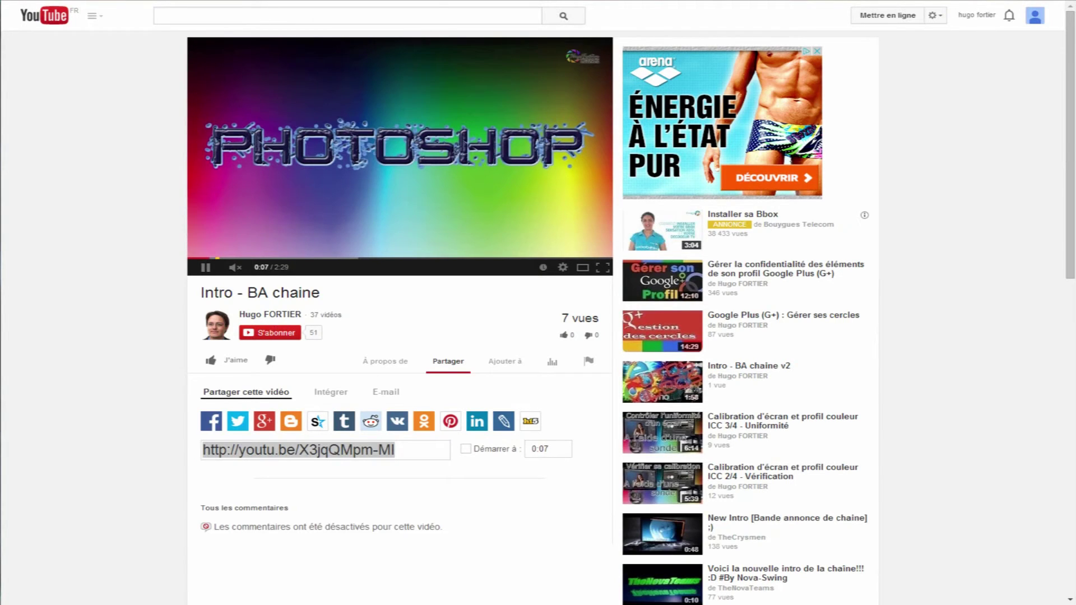
key(ctrl+l)
text(plus)
key(Down)
key(Down)
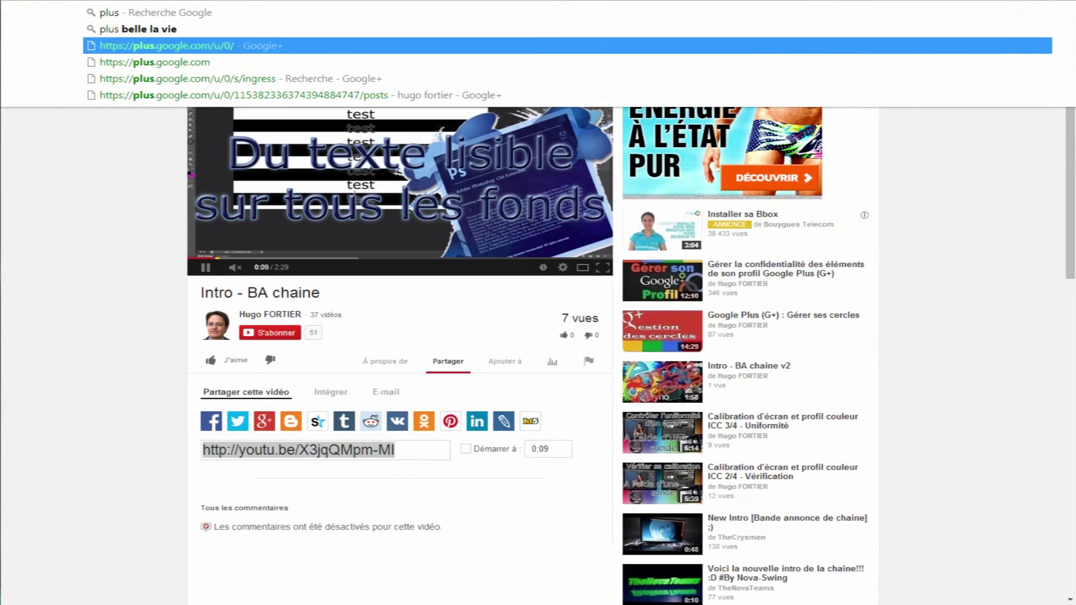
key(Return)
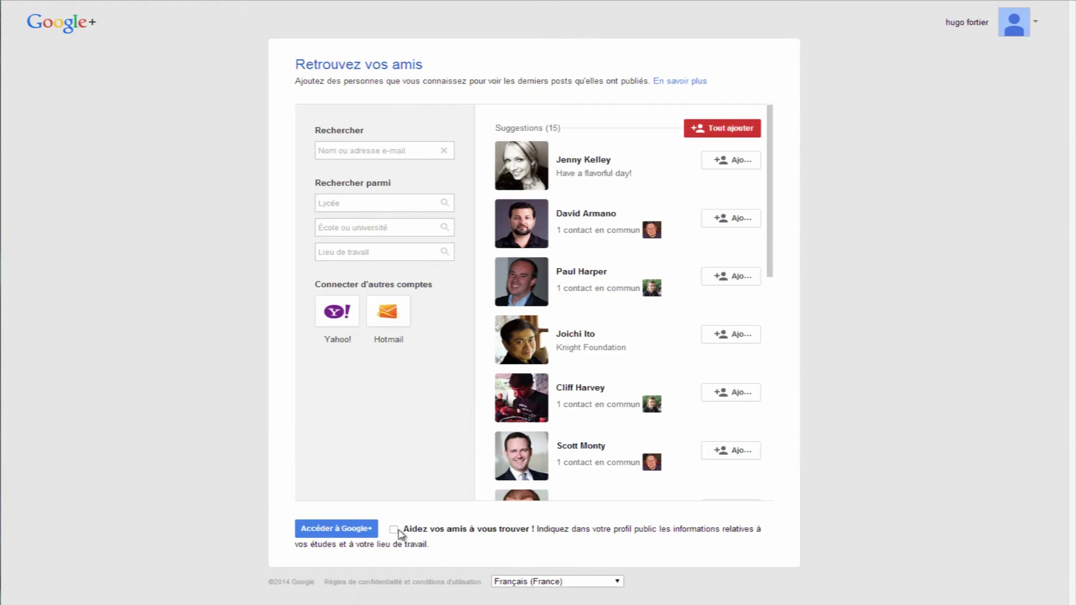
click(331, 531)
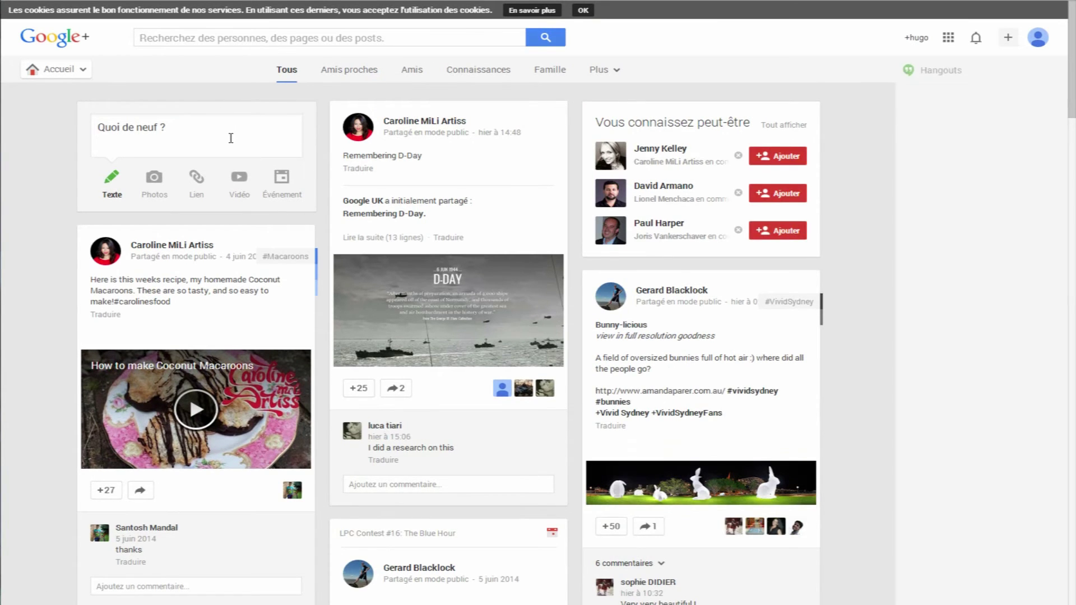
click(243, 139)
key(ctrl+v)
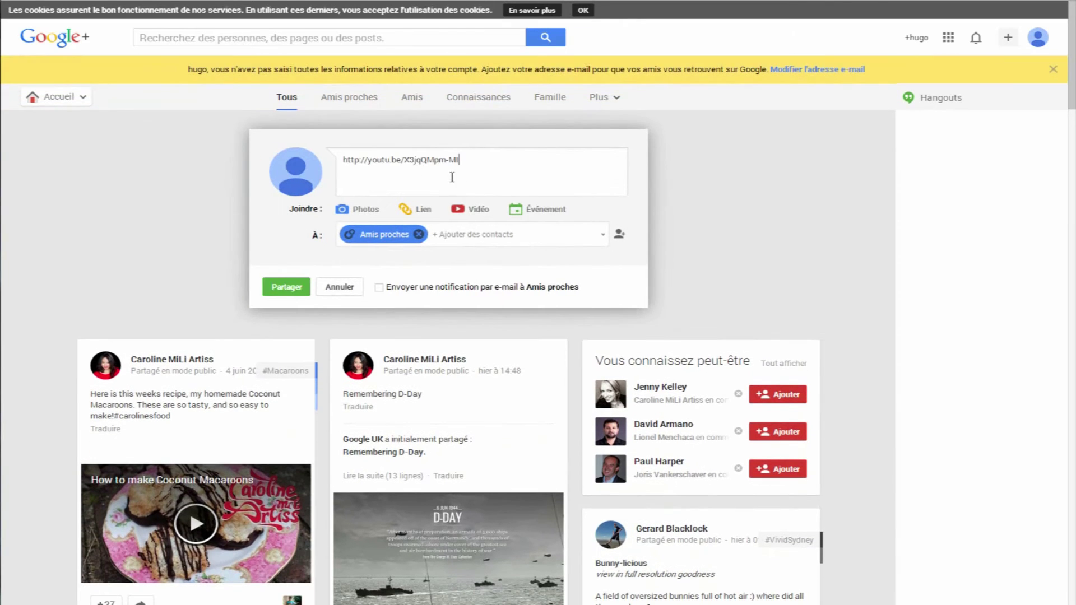
text(?t=)
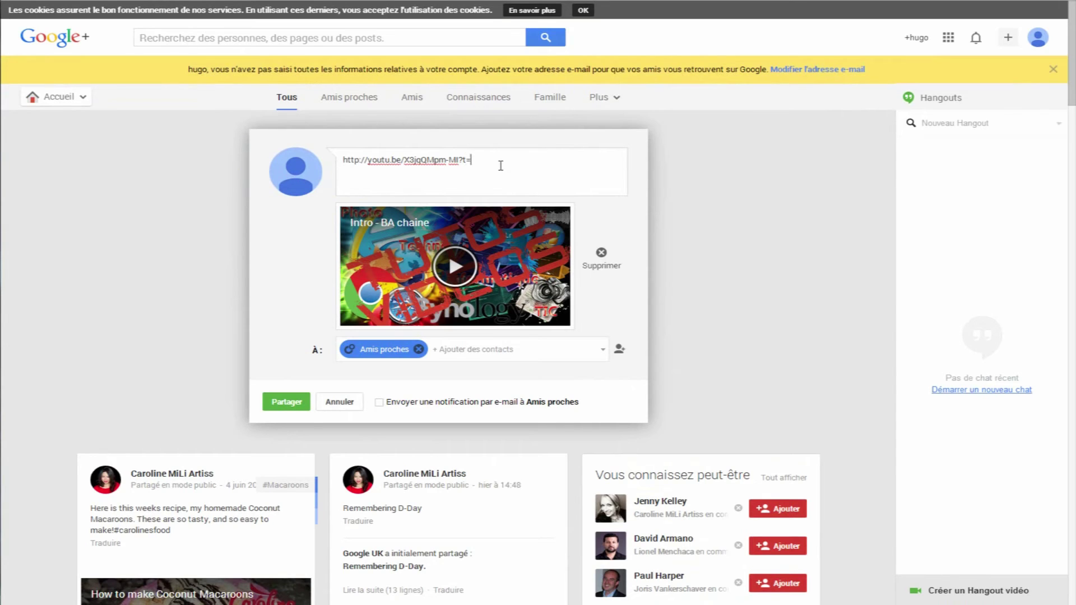
text(1m30s)
click(601, 254)
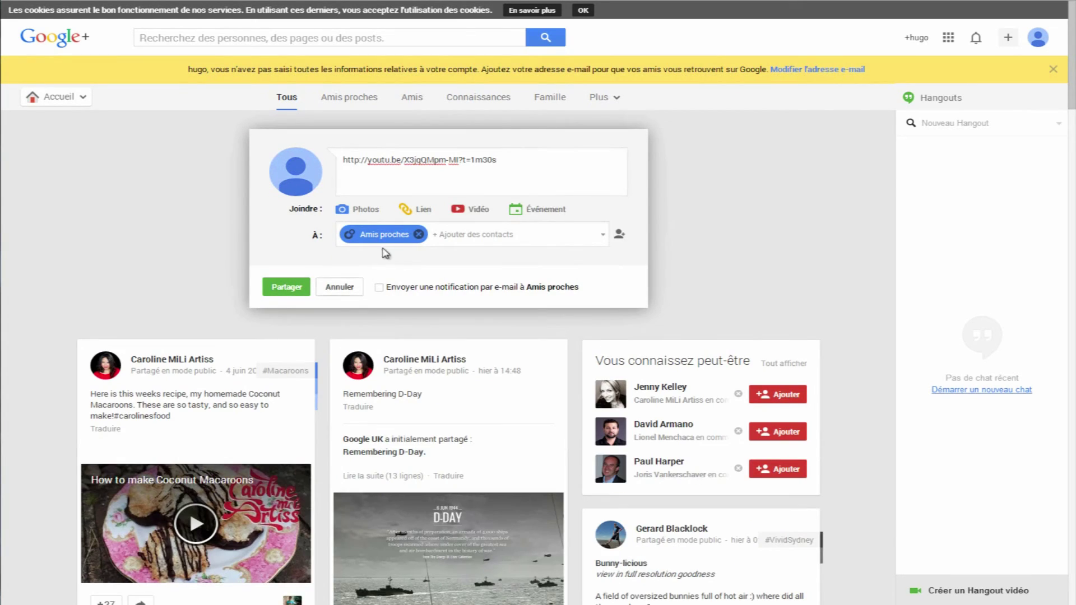
click(282, 288)
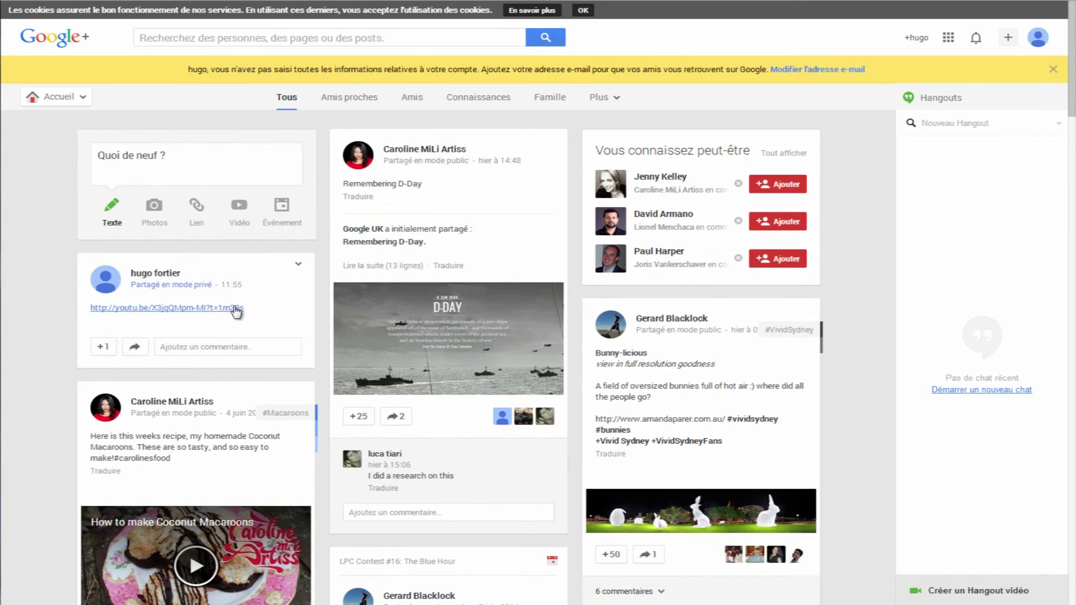
Open the shared link from the new post to check the video's start point, and close the advertisement over the player
click(231, 310)
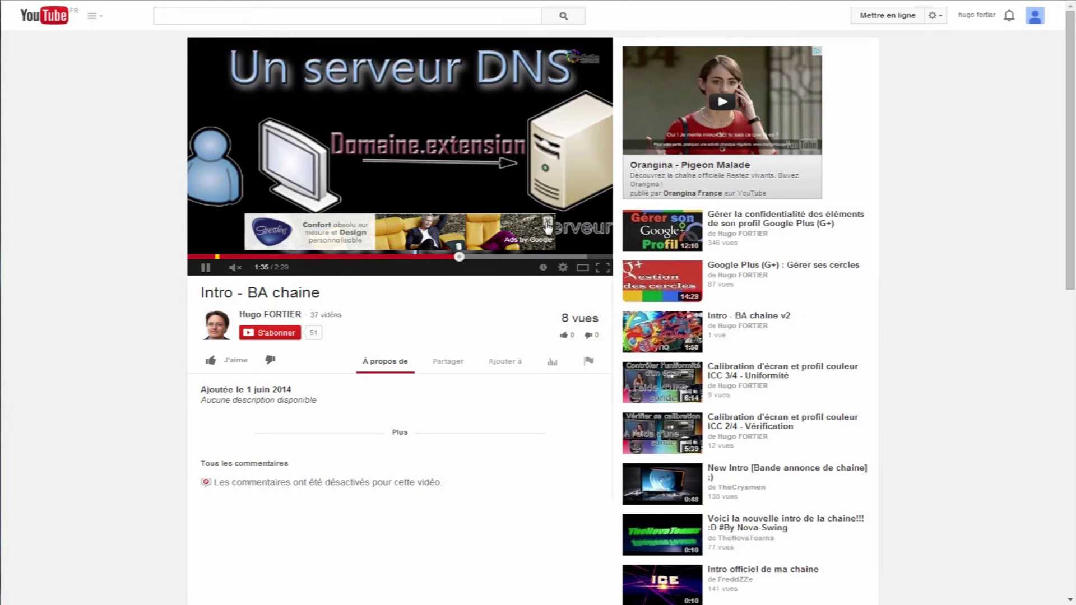
click(548, 223)
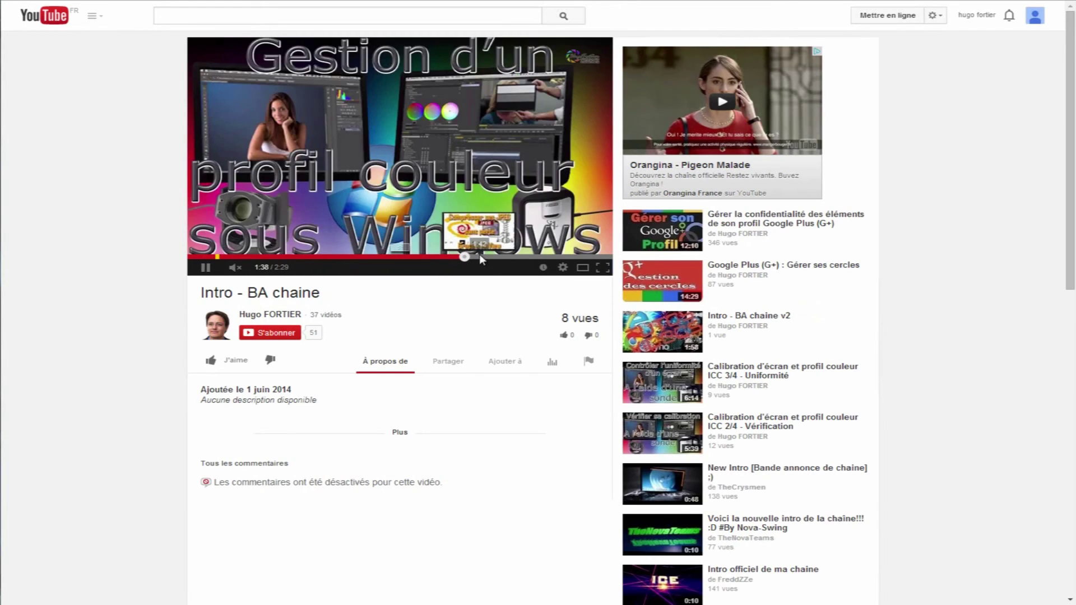